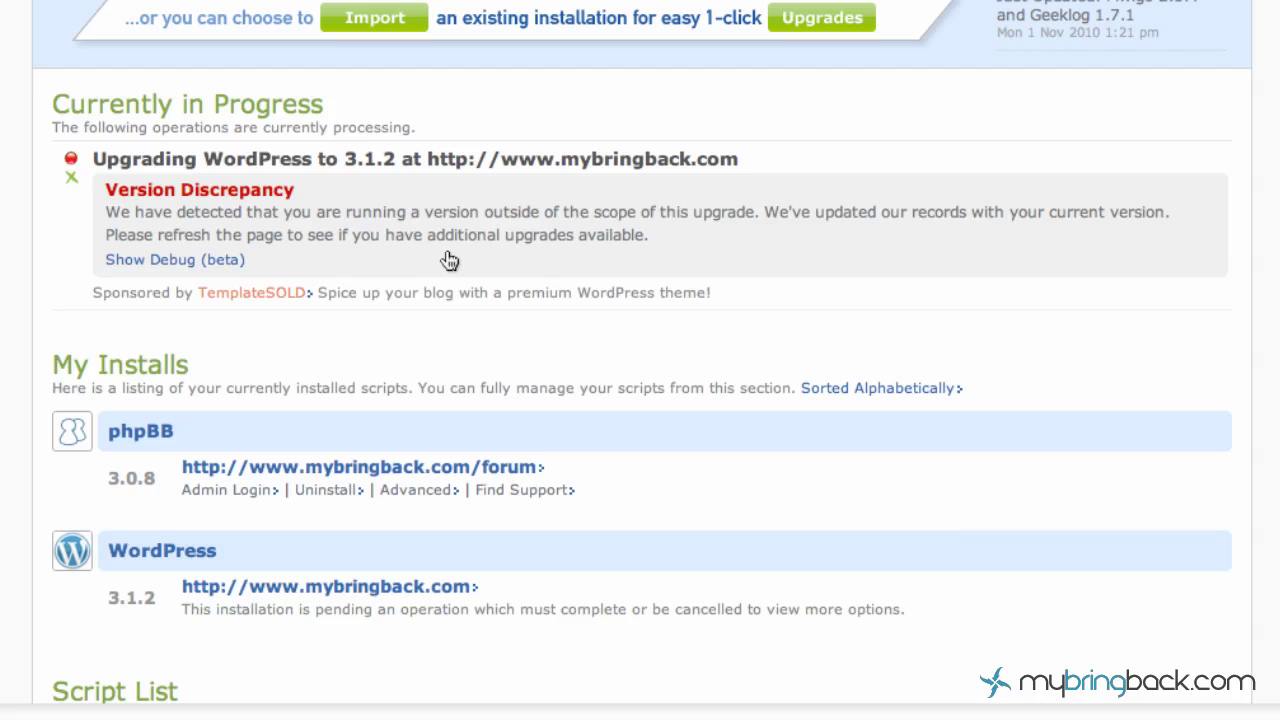
Scroll down to the Script List to find WordPress 3.1.2 under Blogs.
scroll(449, 260, "down", 4)
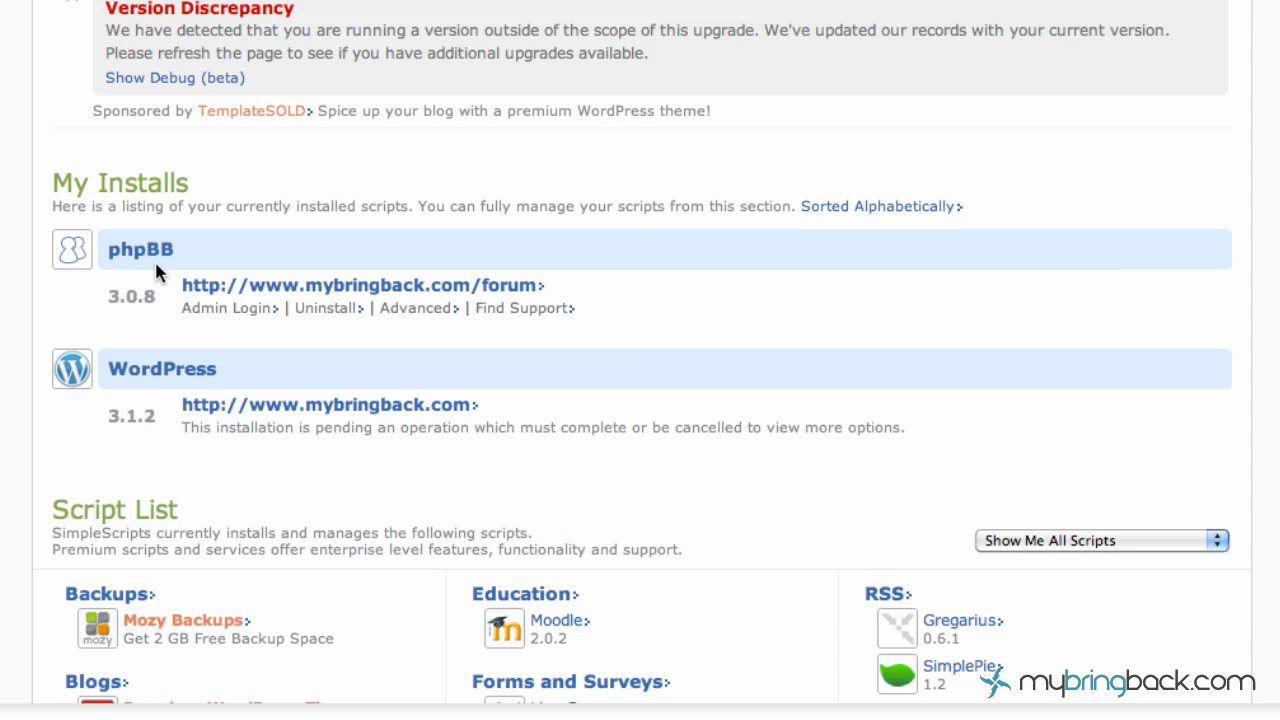
scroll(349, 434, "down", 10)
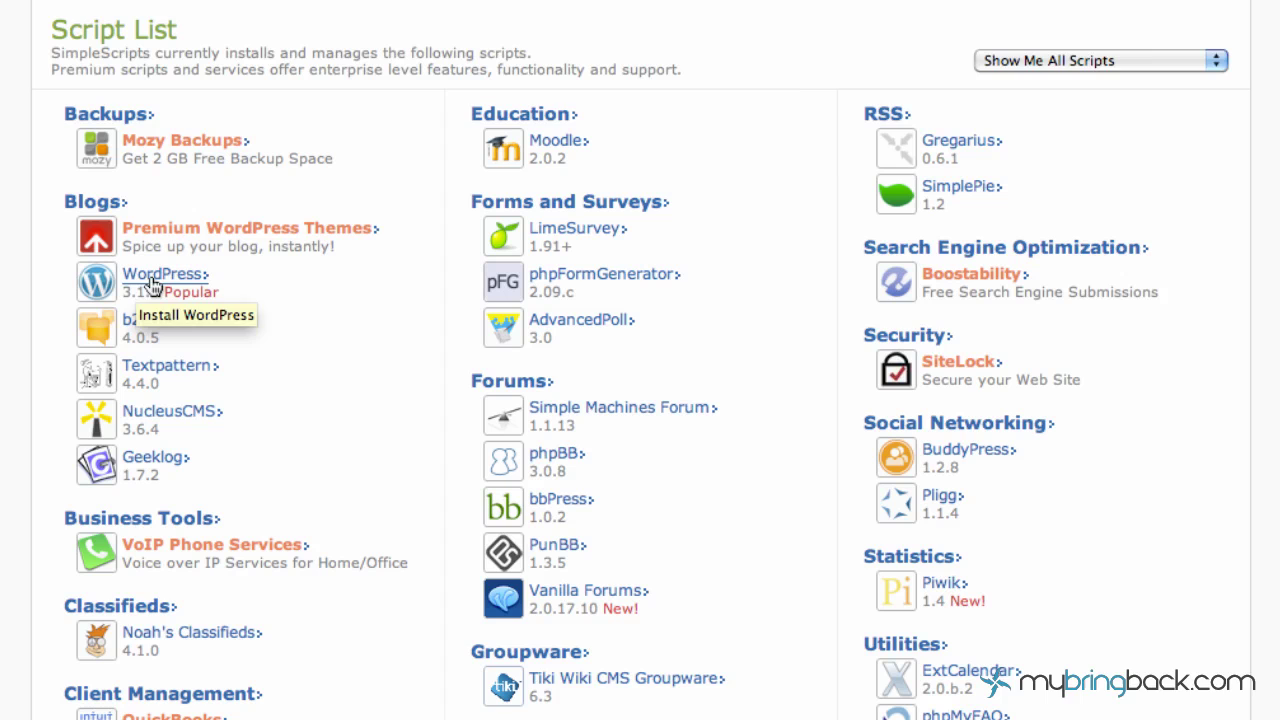
Open the WordPress 3.1.2 installation page from the Blogs category.
left_click(153, 282)
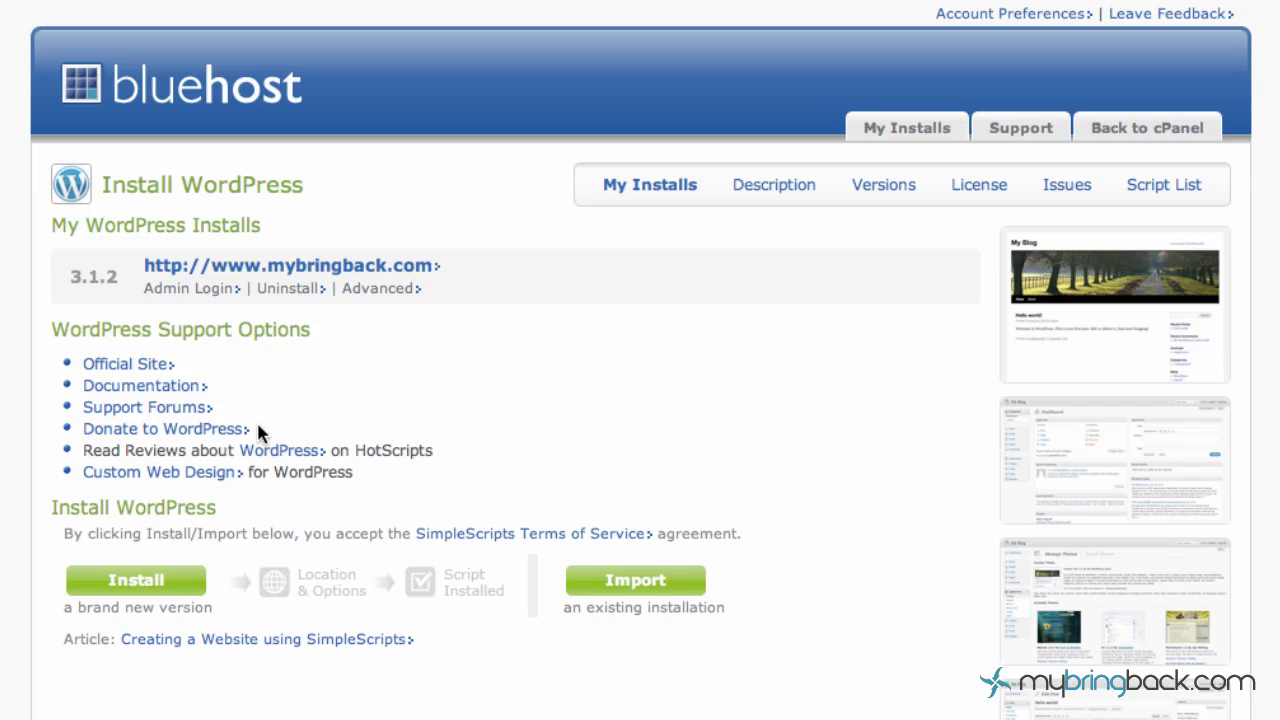
Start a new install, keeping version 3.1.2 (Stable) and entering the blog subdirectory.
left_click(145, 591)
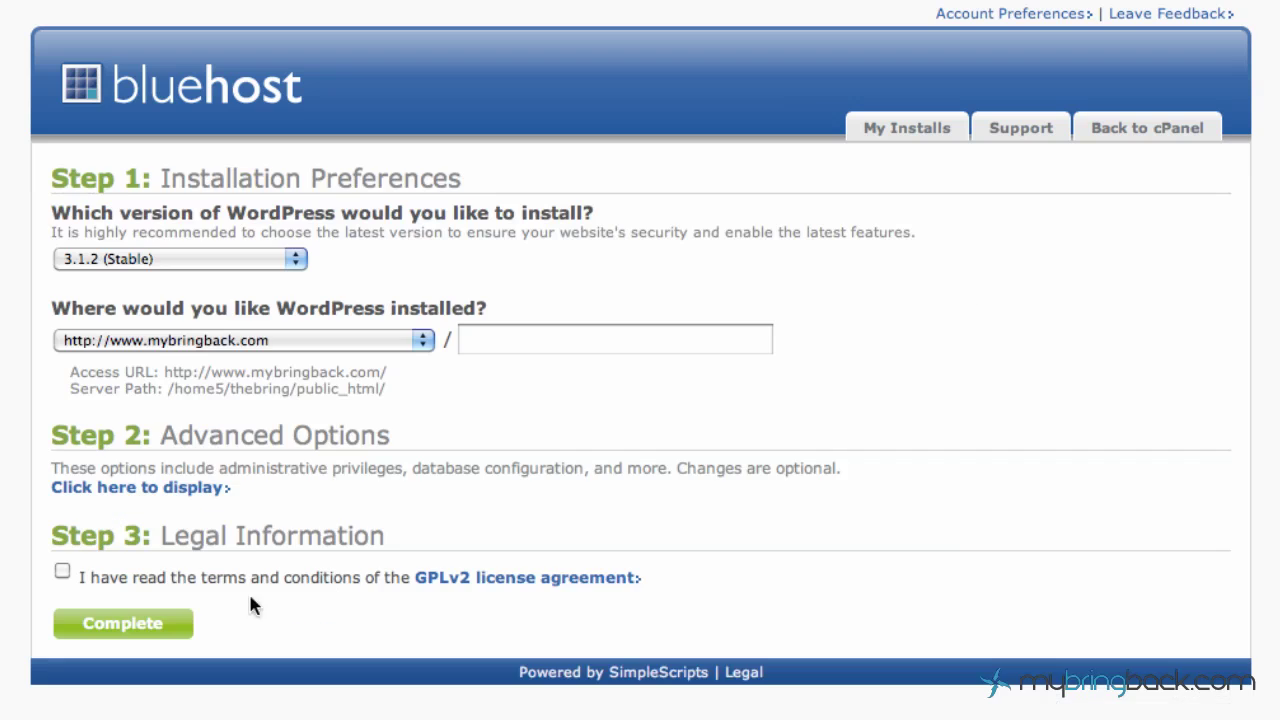
left_click(277, 262)
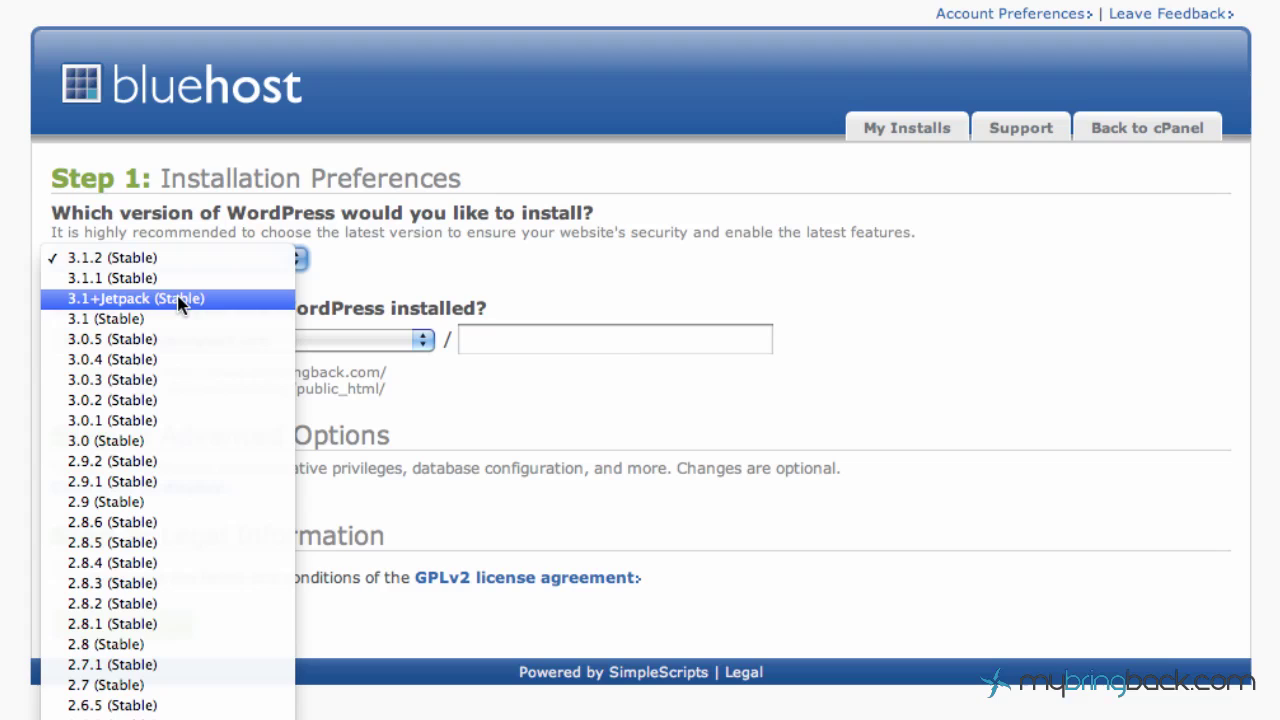
left_click(372, 274)
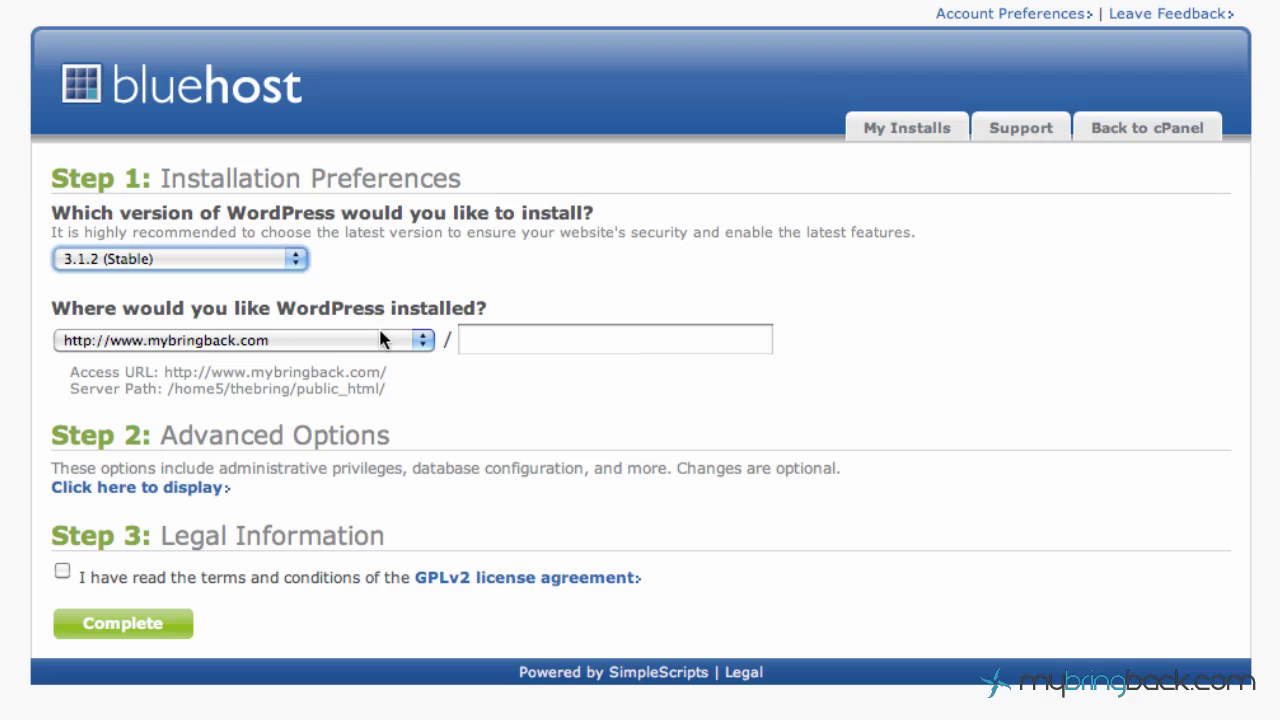
left_click(543, 341)
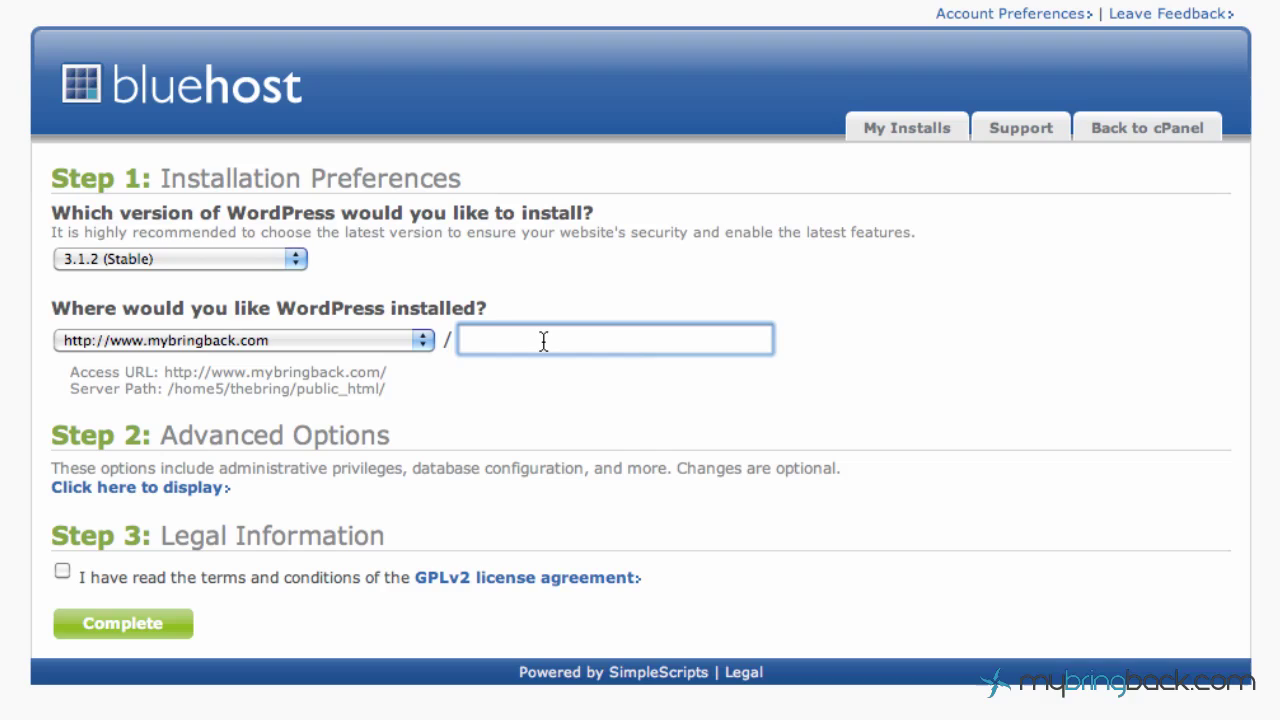
type("blog")
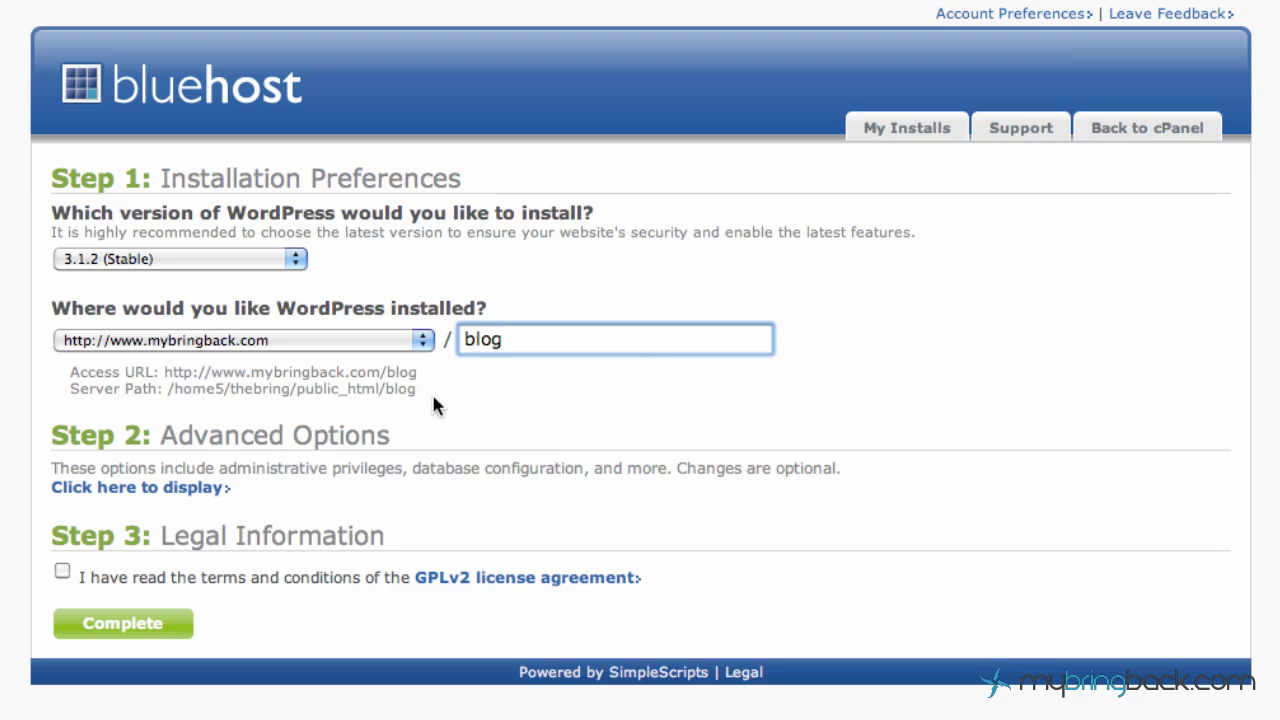
Rename the site to mybringbackblog, accept the GPLv2 license and complete the installation.
left_click(223, 487)
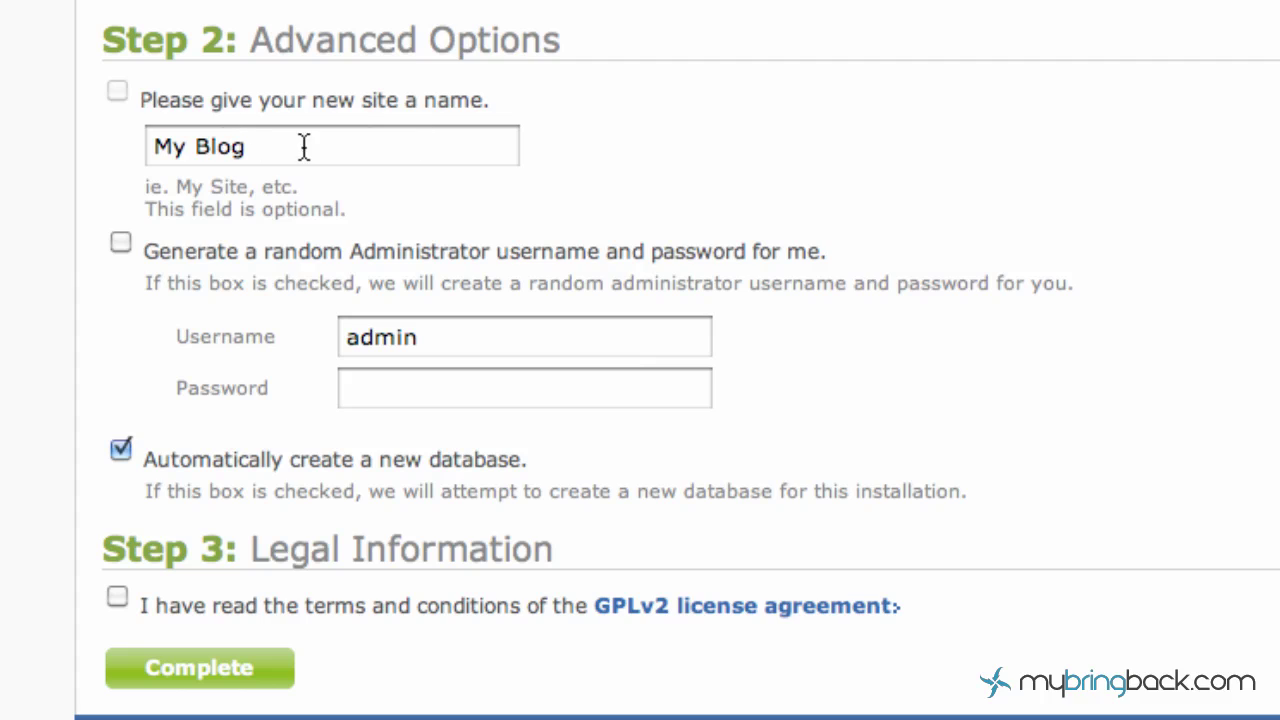
left_click_drag(310, 148, 99, 141)
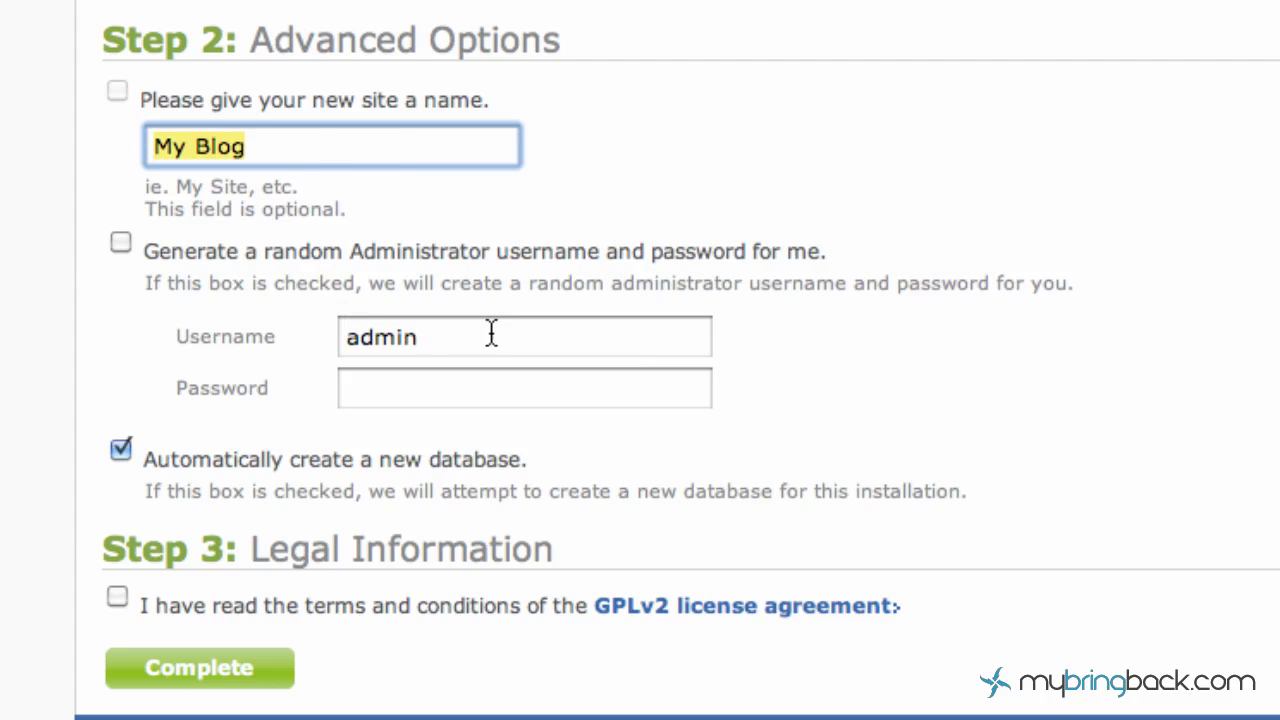
left_click_drag(540, 334, 345, 337)
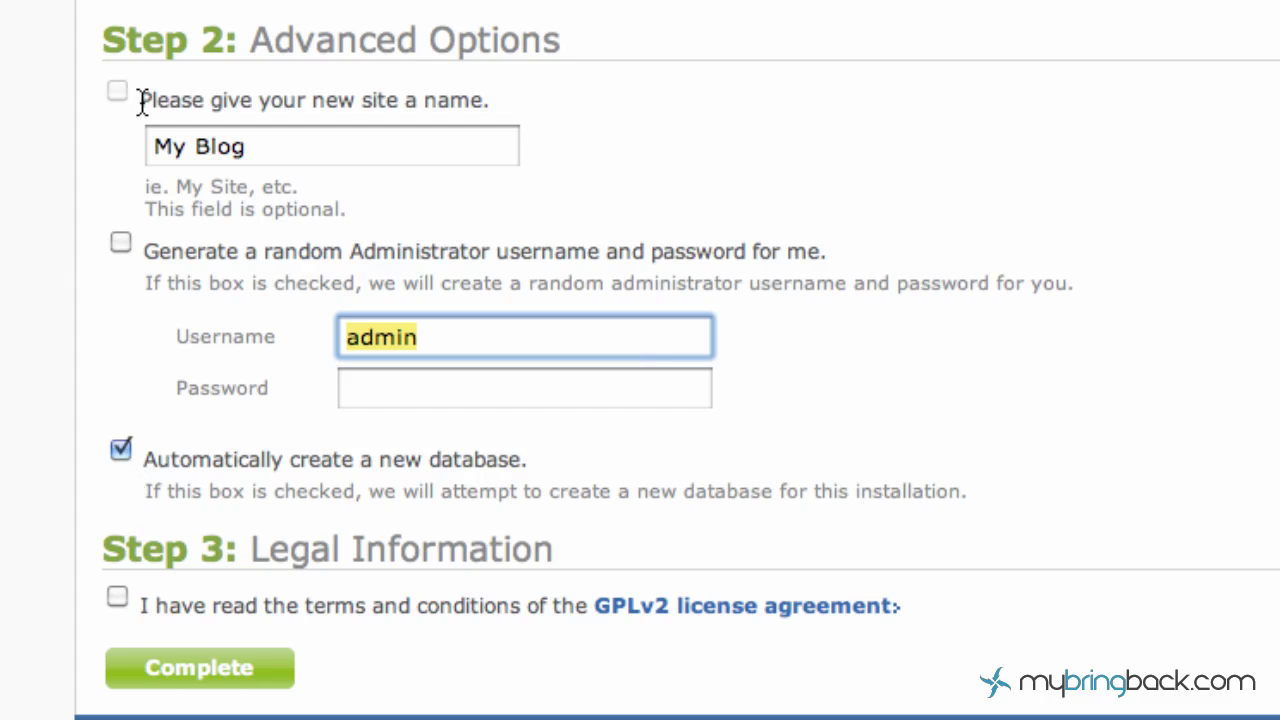
left_click(346, 148)
key("super+a")
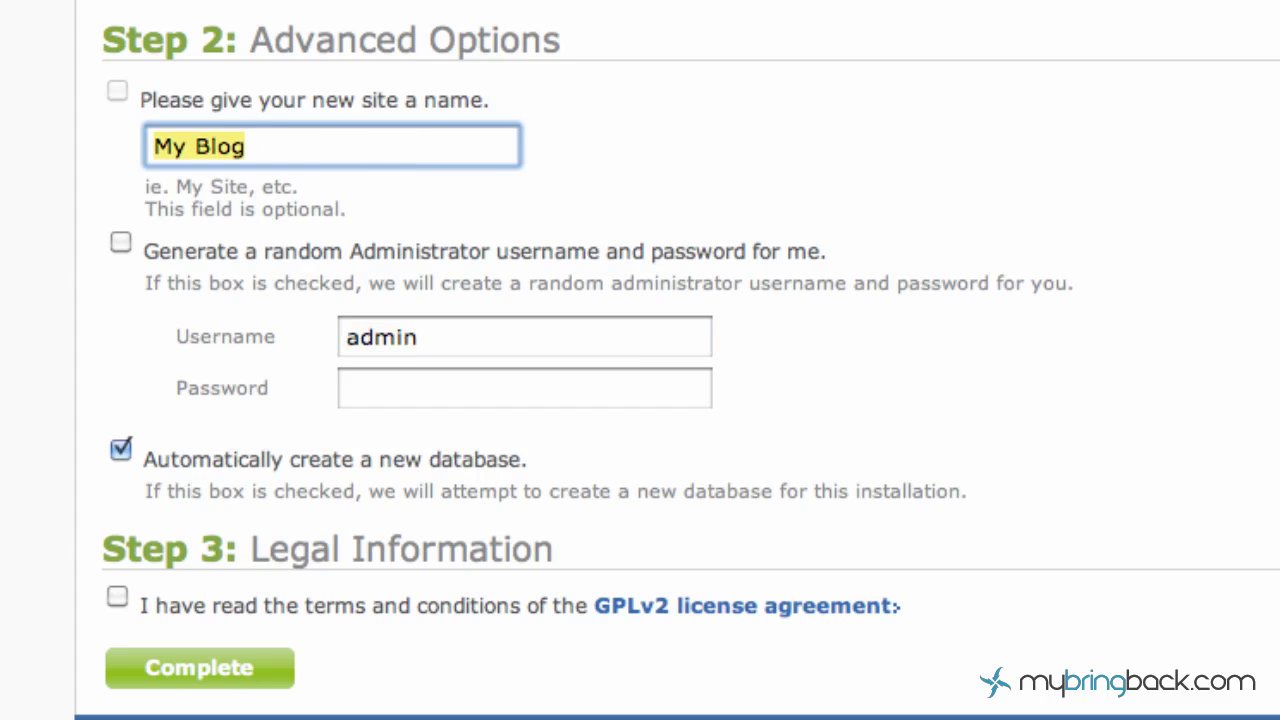
type("mybringb")
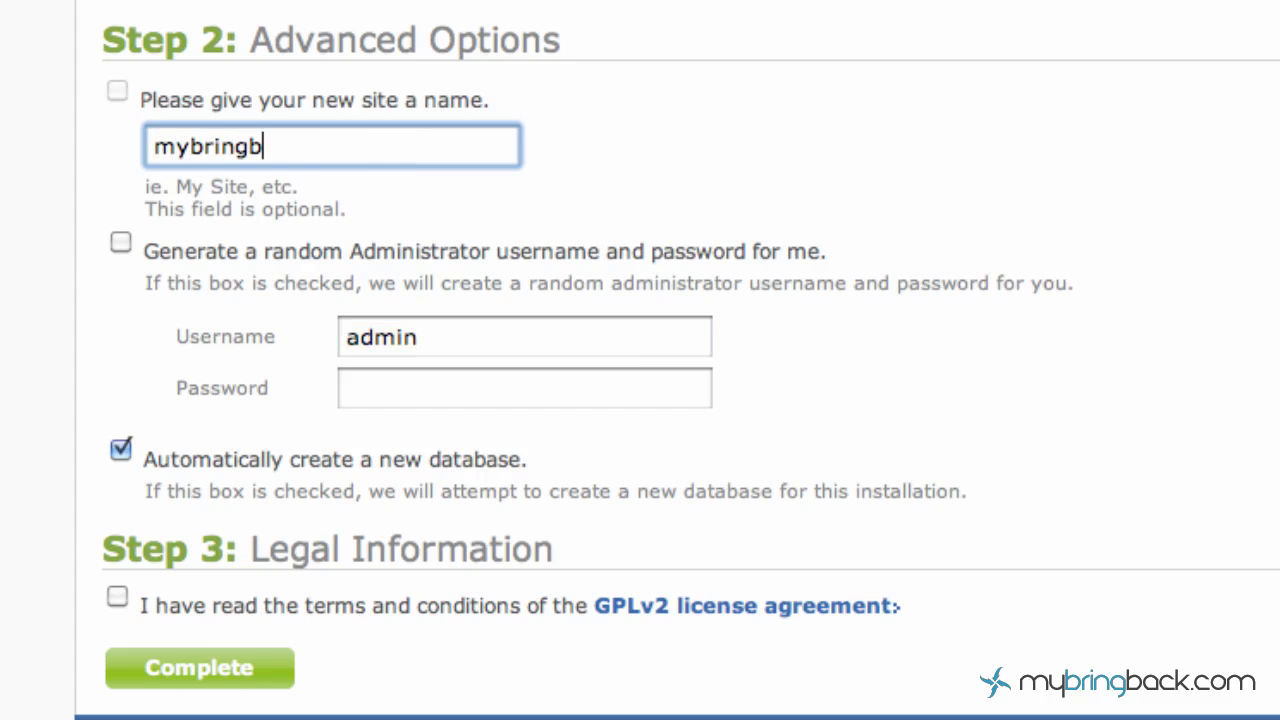
type("ackblog")
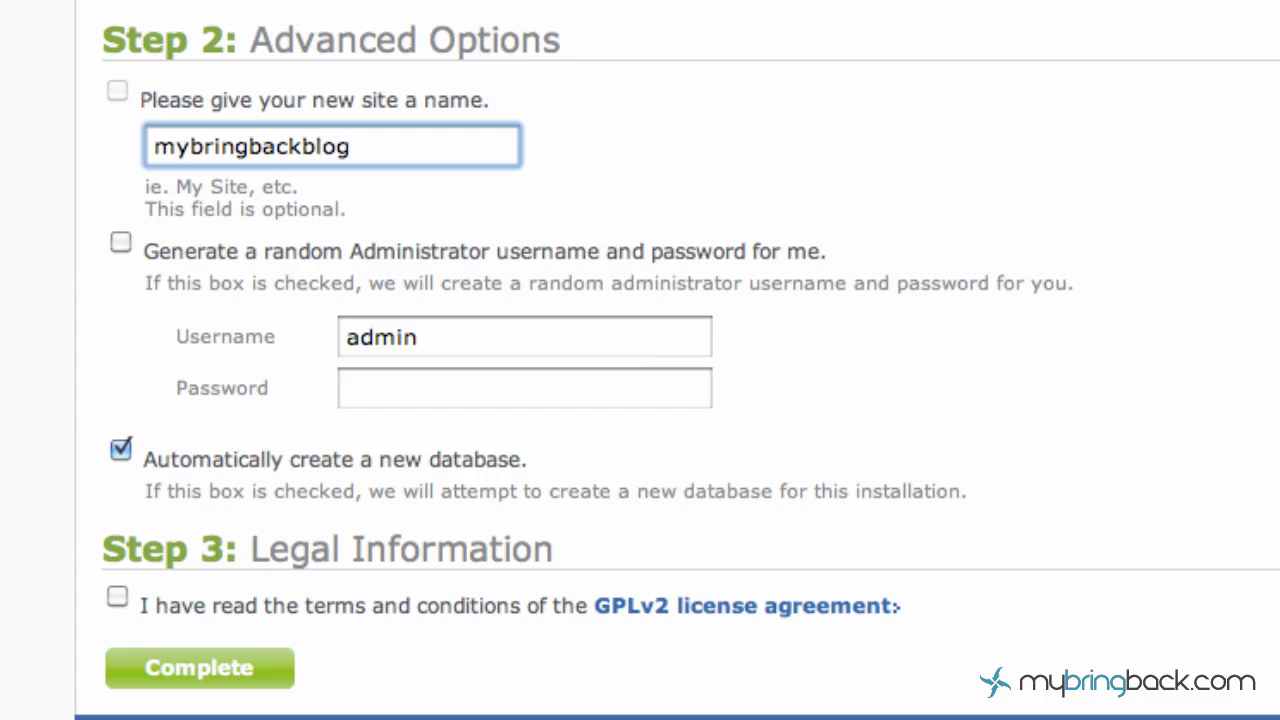
left_click(117, 596)
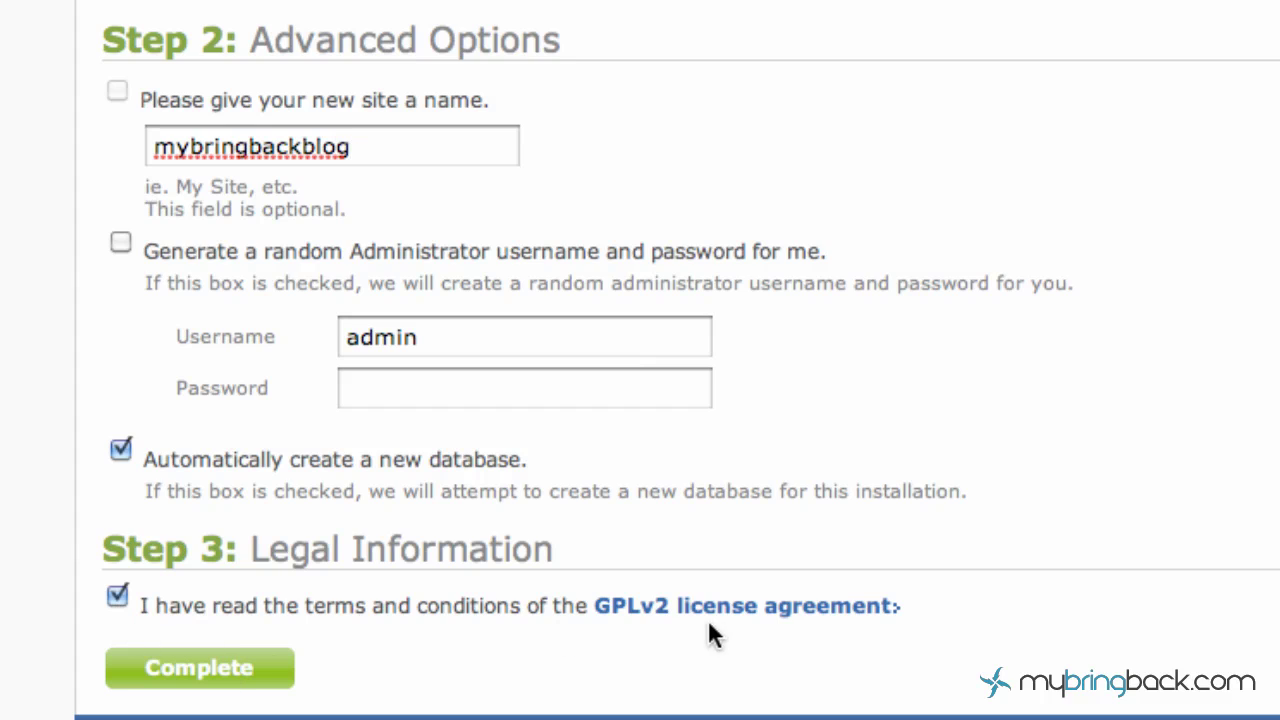
left_click(205, 676)
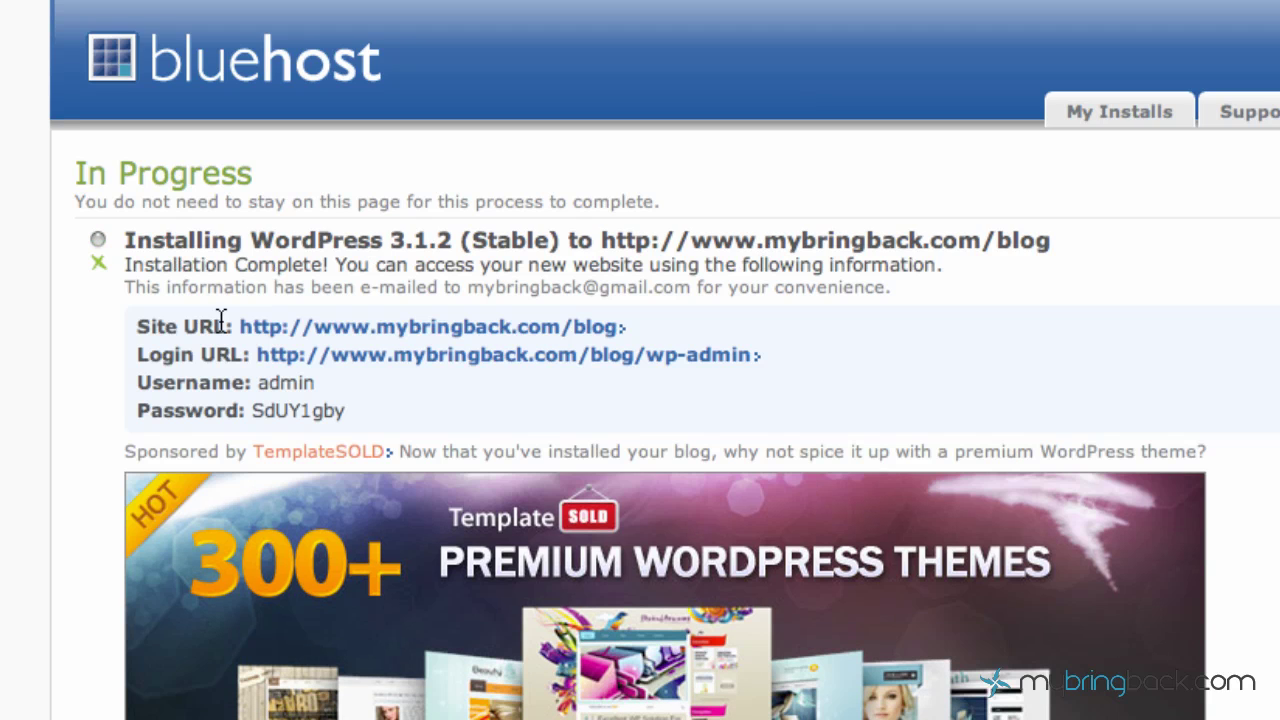
Open the new blog's Site URL, mybringback.com/blog, in a new browser tab.
right_click(421, 354)
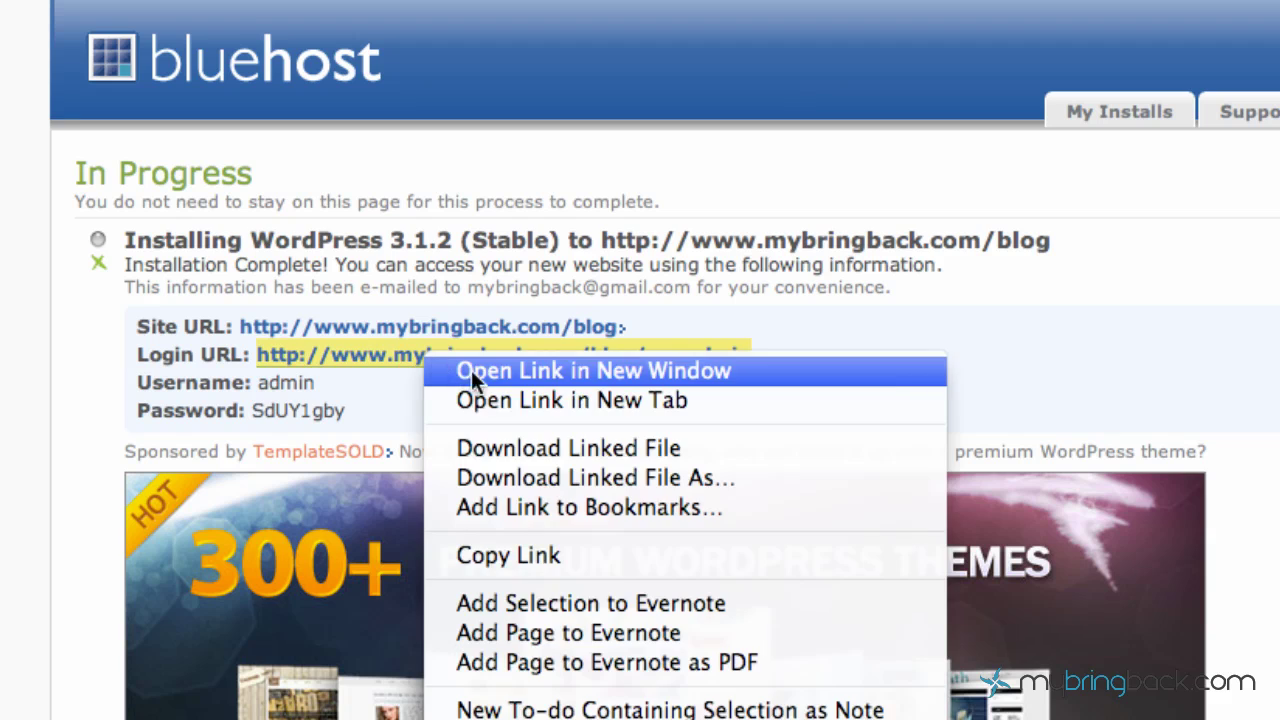
left_click(269, 354)
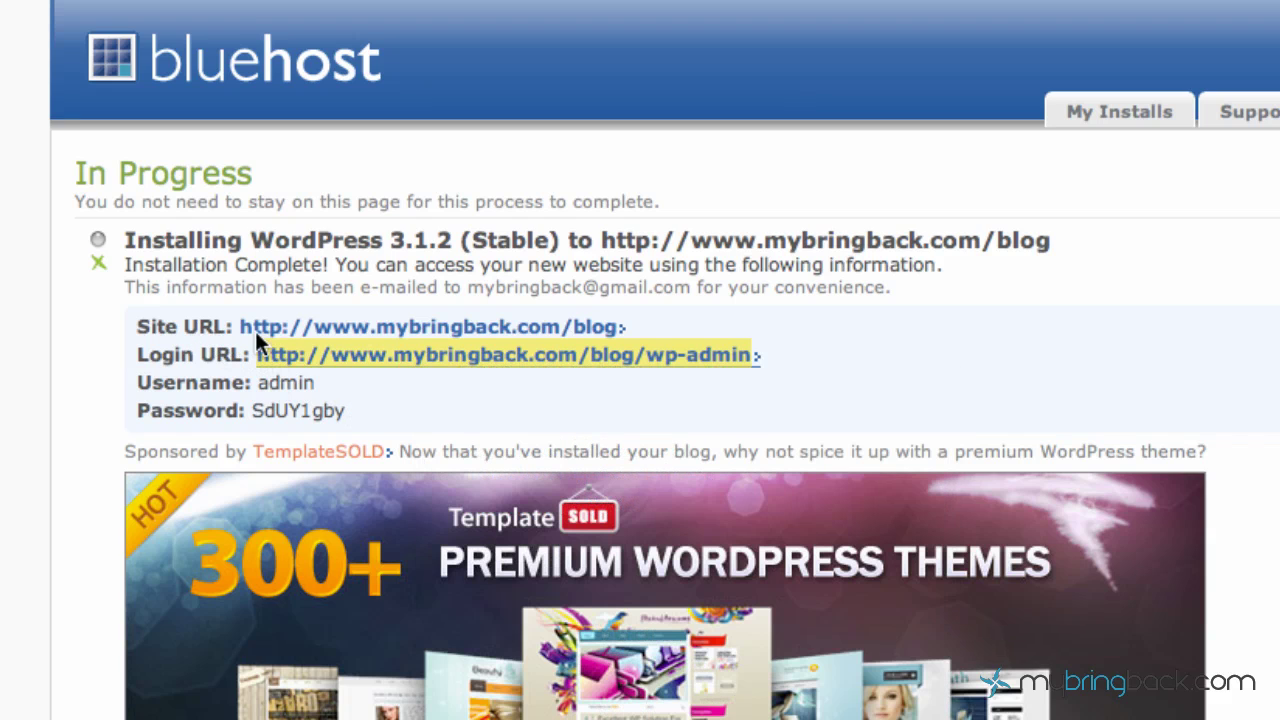
right_click(400, 328)
left_click(459, 366)
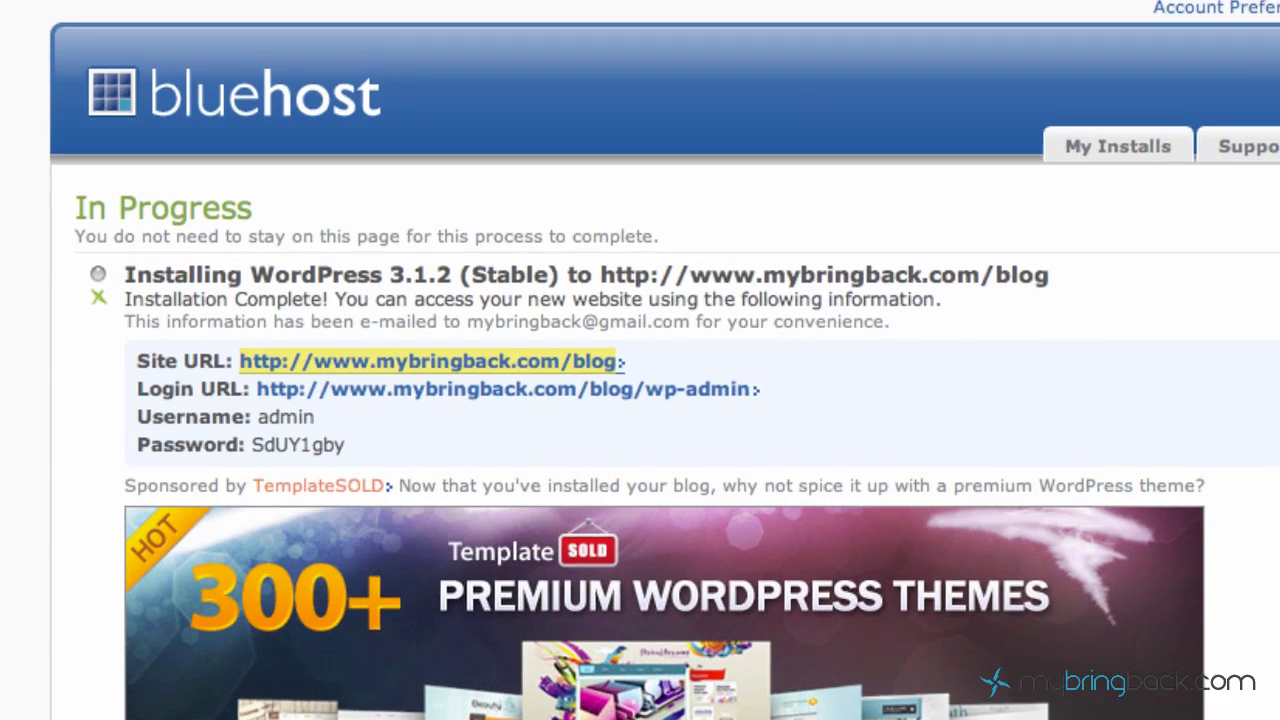
Look over the mybringbackblog front page in its tab, then close that tab.
left_click(362, 55)
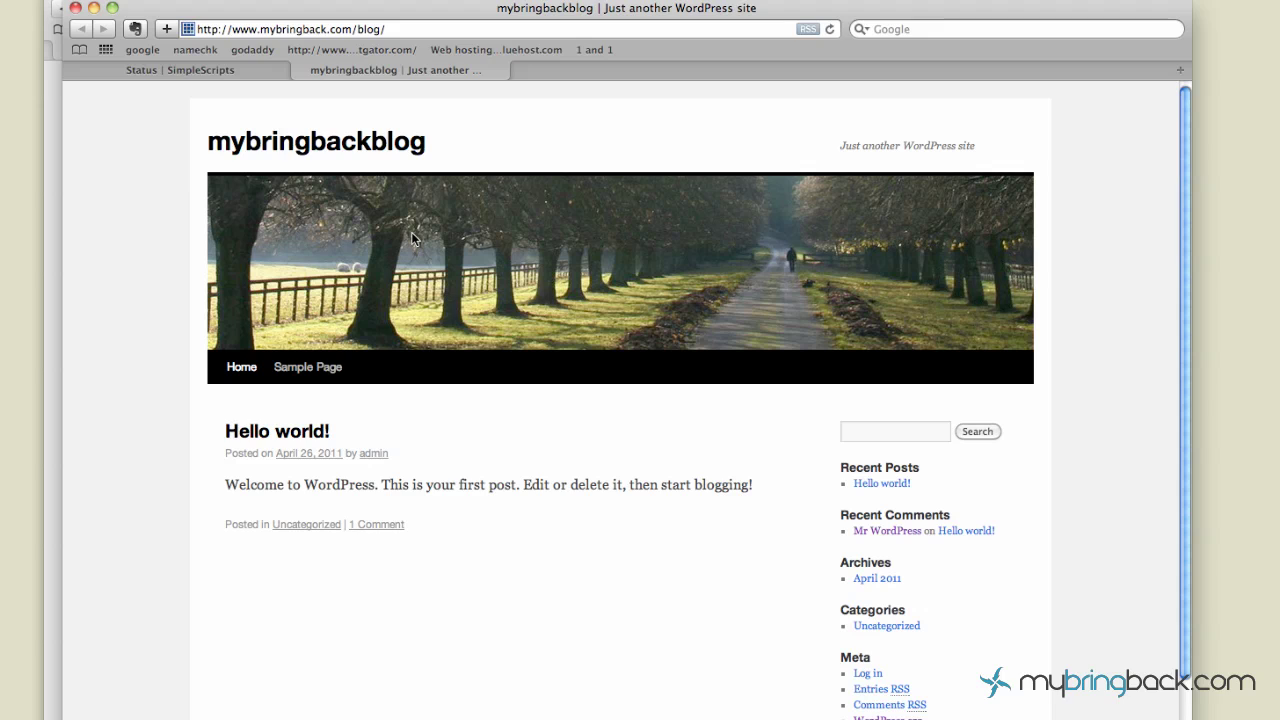
scroll(412, 234, "down", 1)
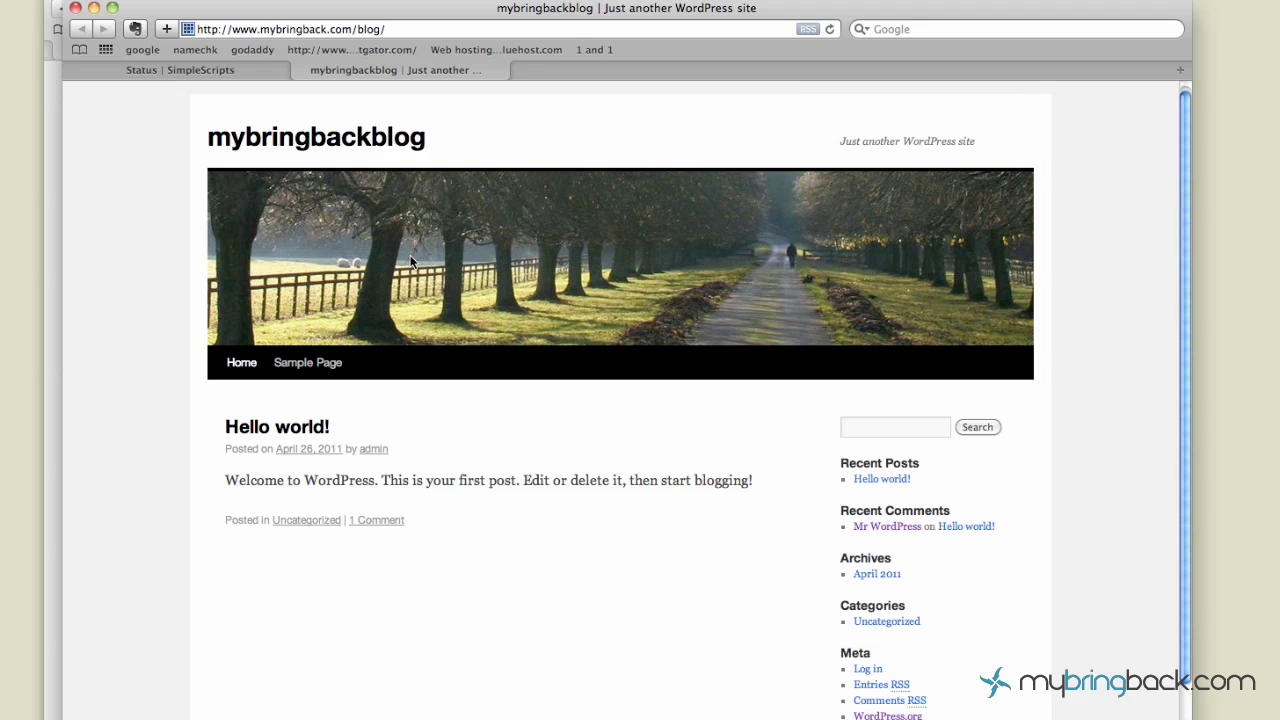
scroll(410, 260, "up", 1)
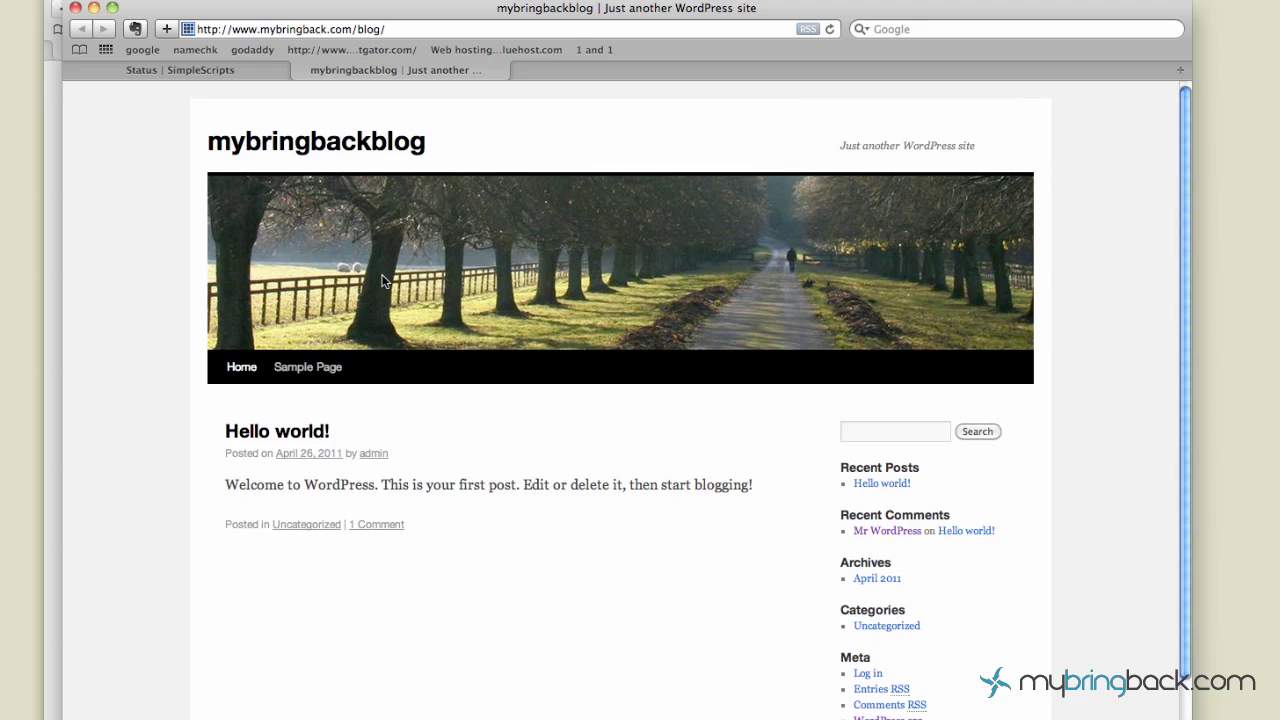
left_click(301, 68)
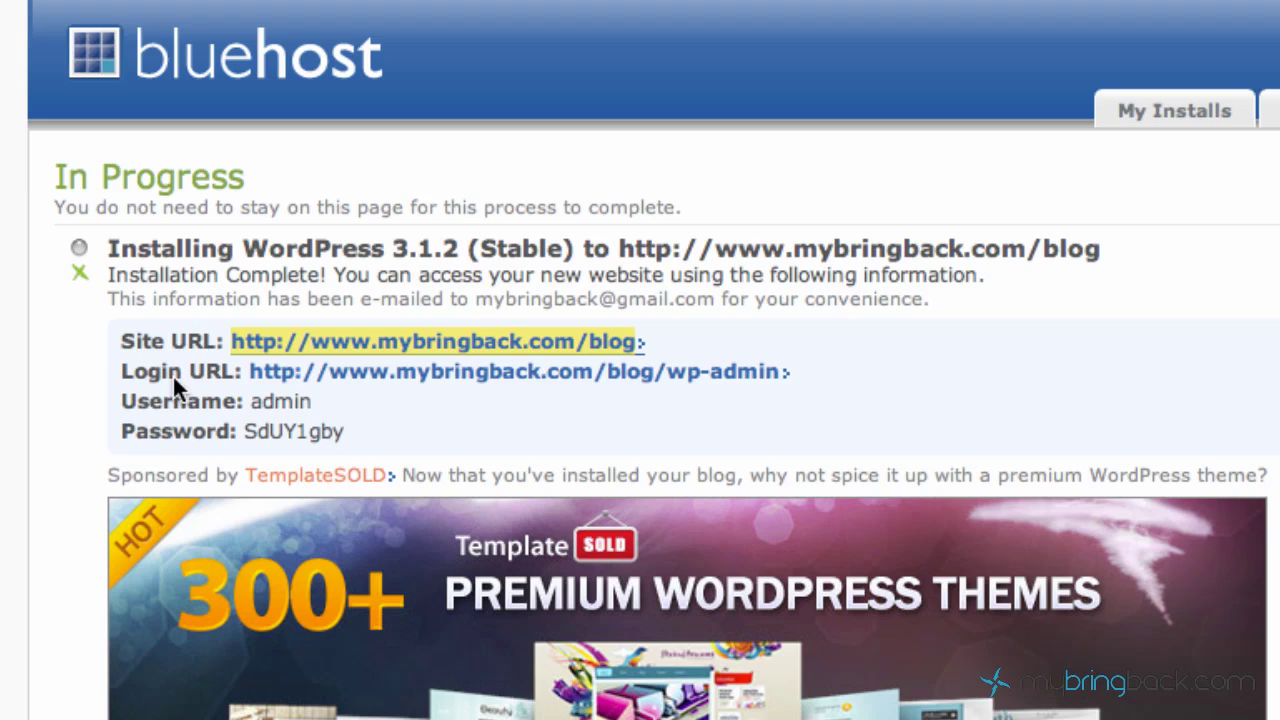
Open the Login URL in a new tab and sign in as admin with the copied generated password.
right_click(395, 374)
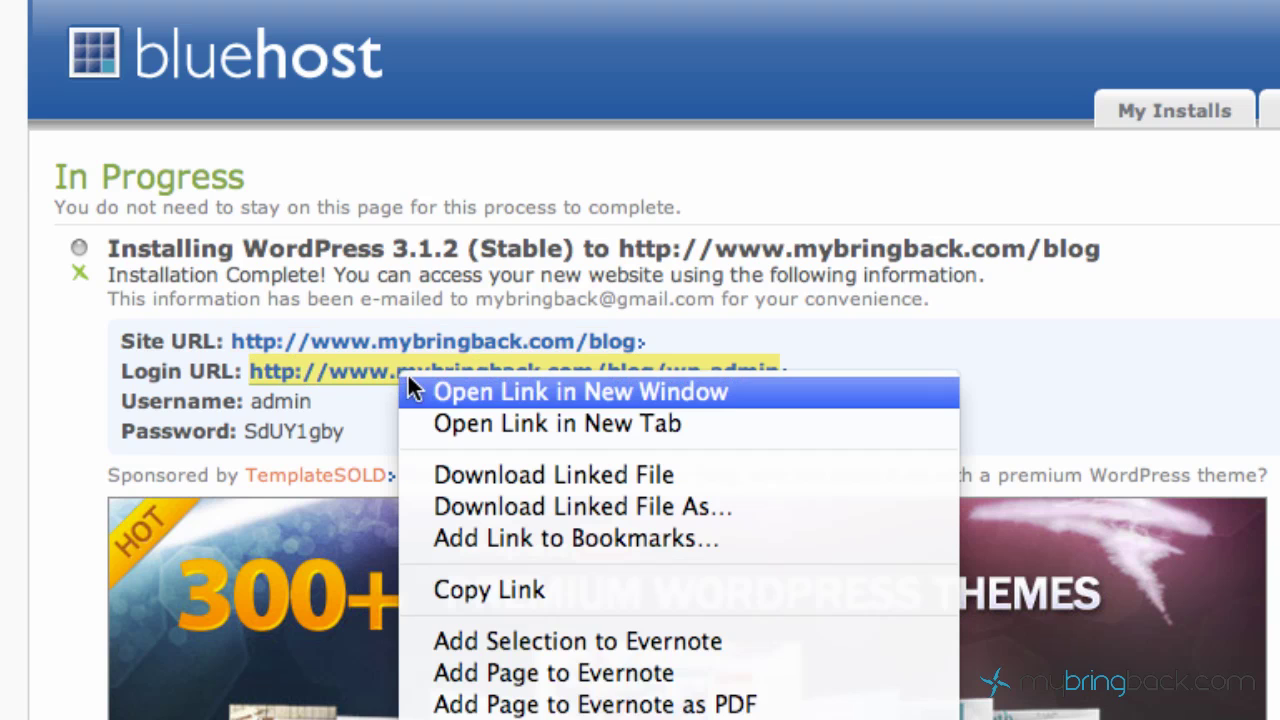
left_click(437, 423)
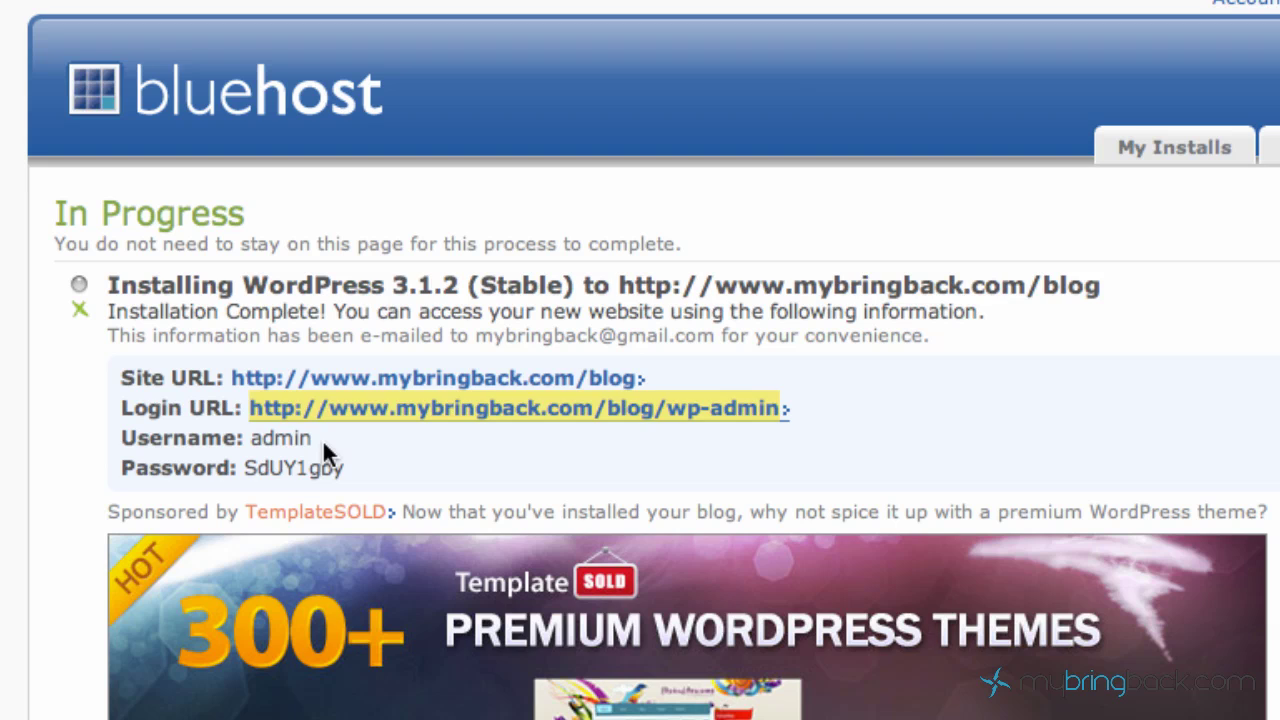
left_click_drag(359, 466, 246, 466)
right_click(248, 466)
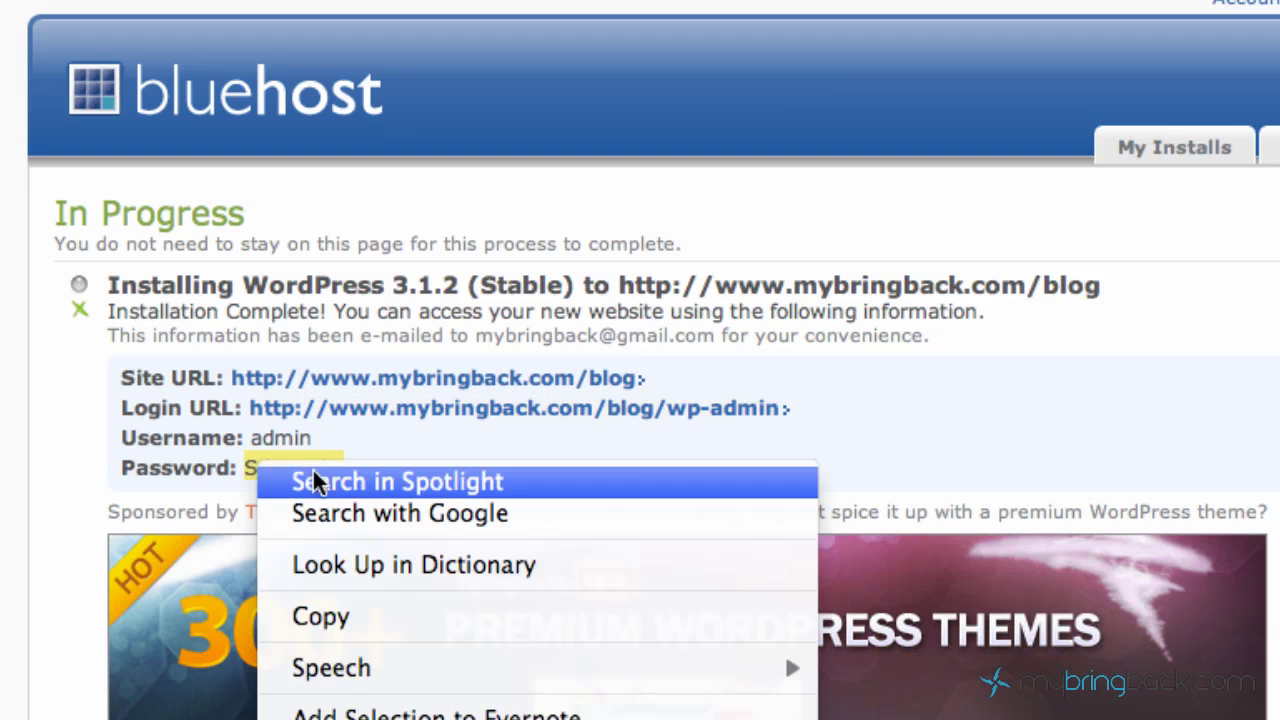
left_click(354, 612)
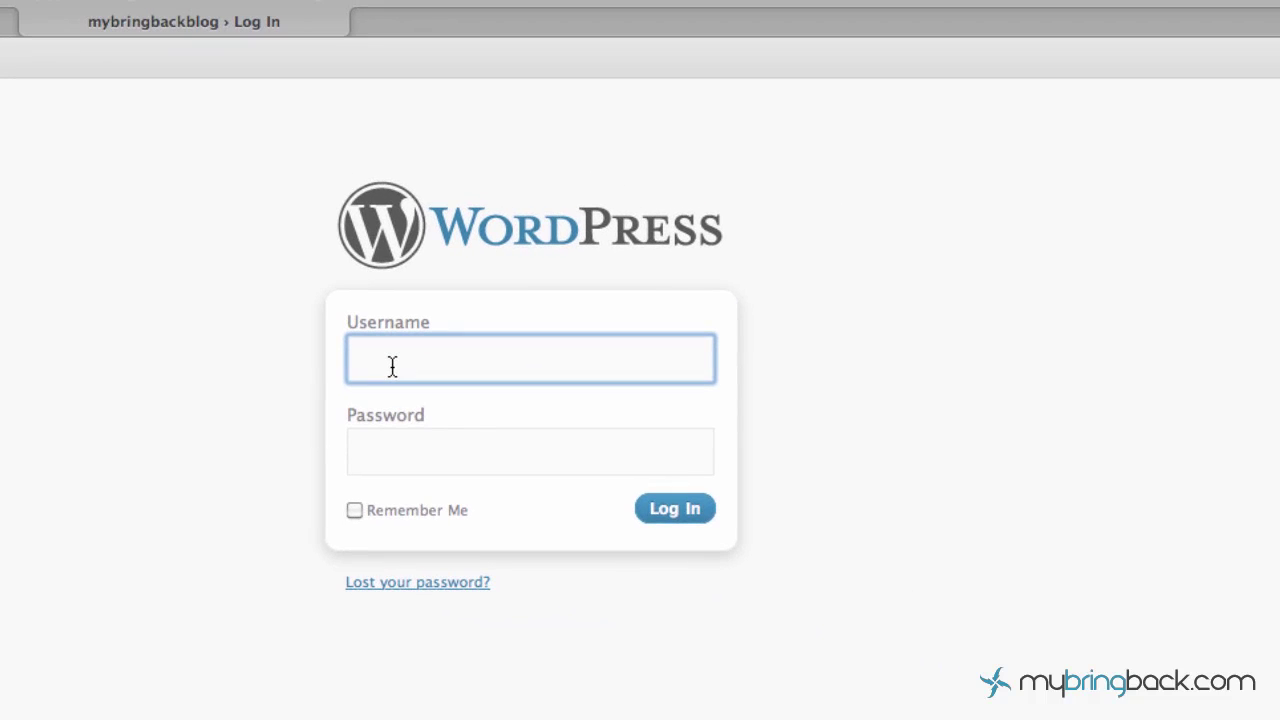
type("admin")
key("Tab")
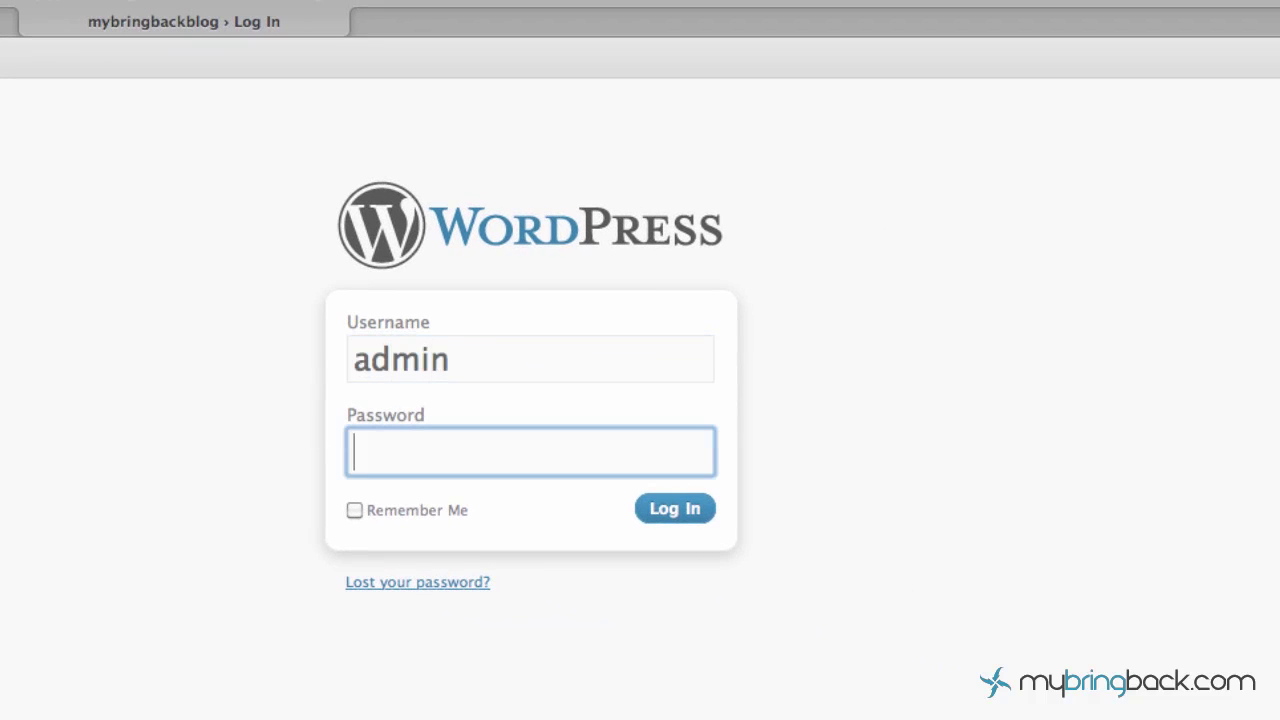
key("super+v")
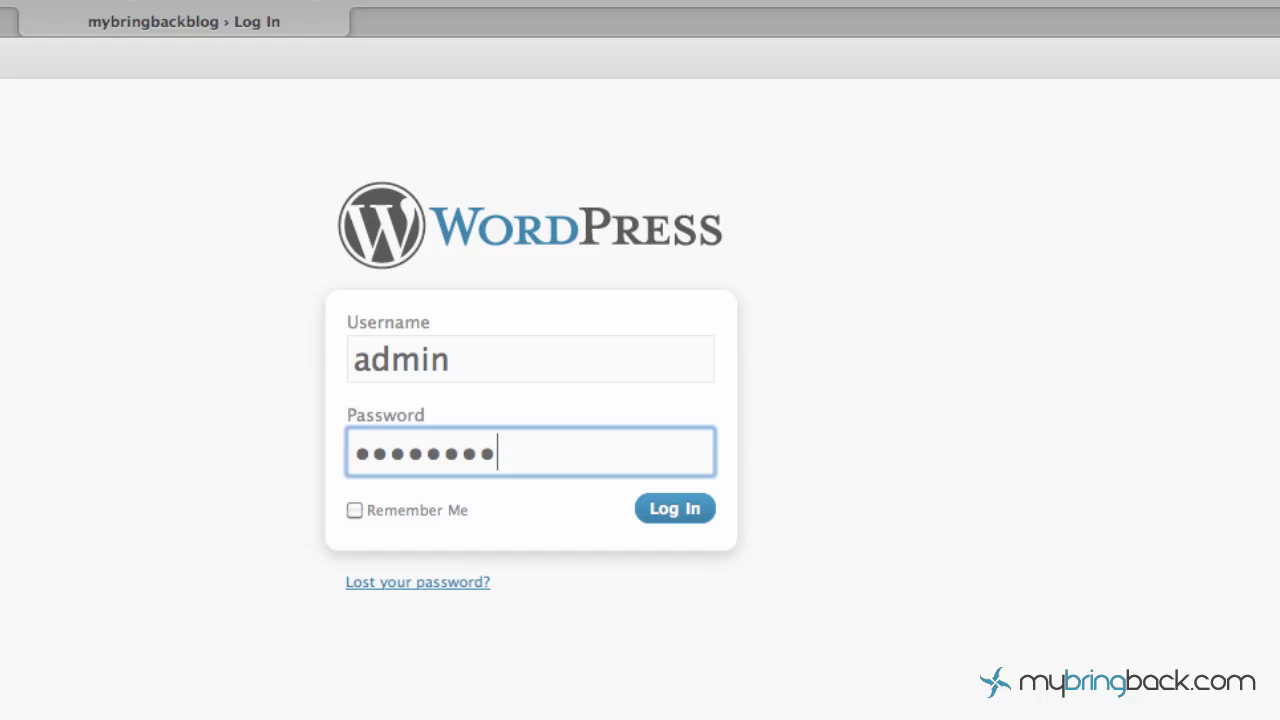
key("Return")
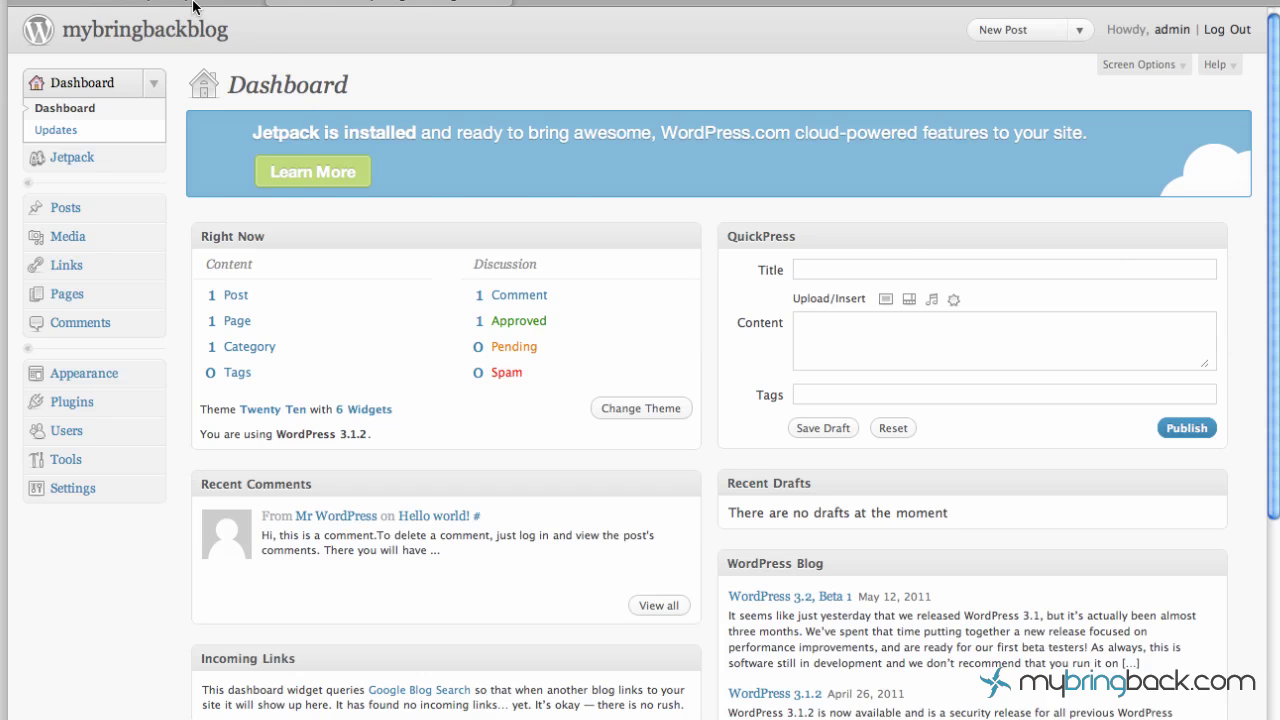
Return to the first browser tab showing the SimpleScripts installation-complete page.
left_click(193, 3)
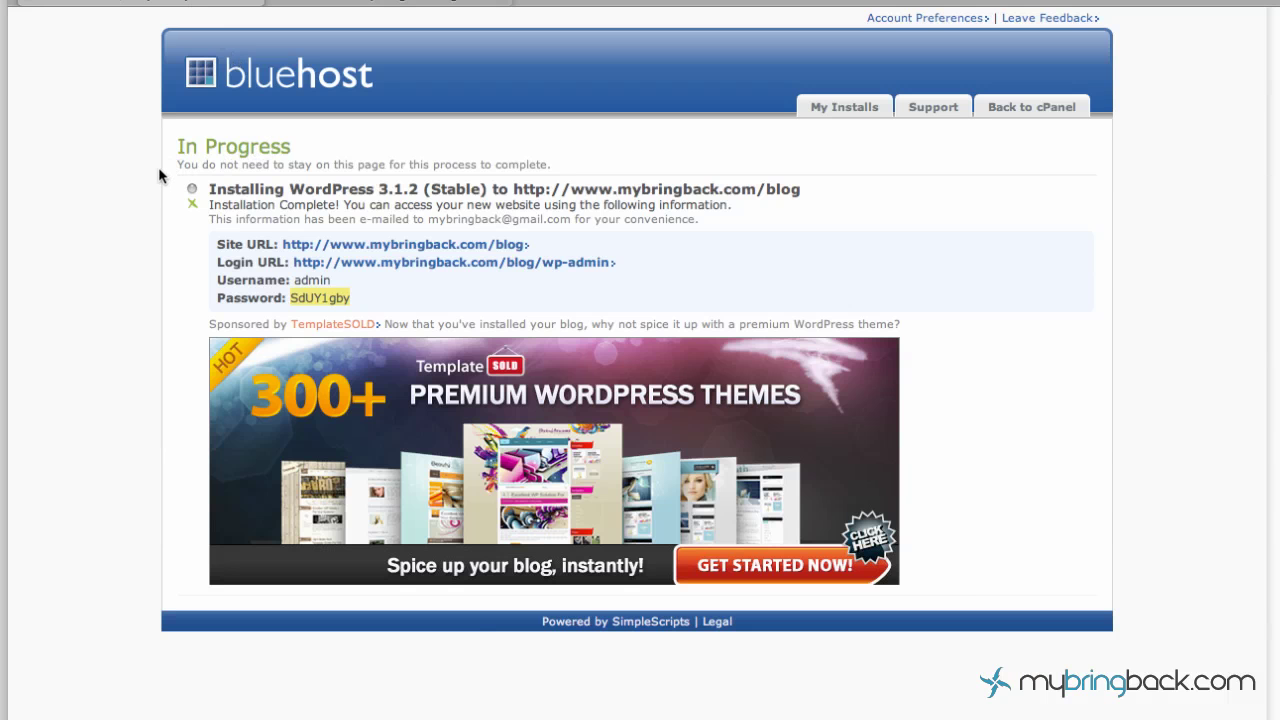